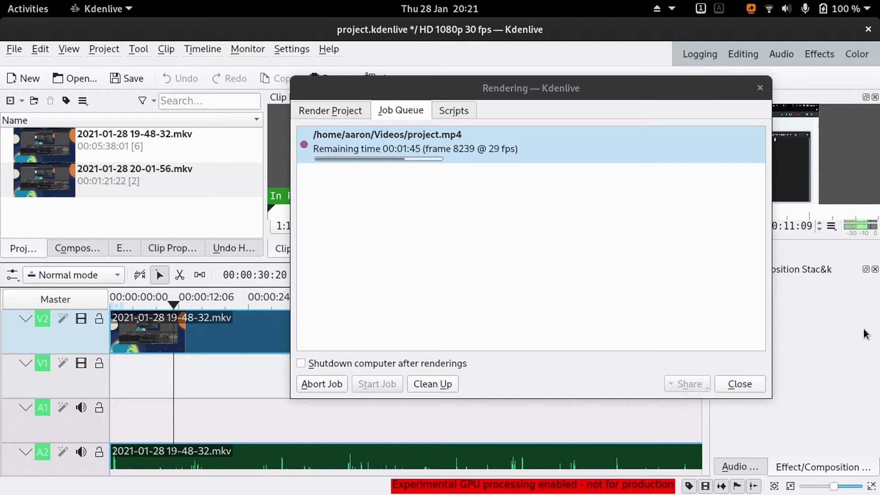
Step: Choose the VA-API Intel AutoBitrate render profile (video quality 23, audio 192)
{"action": "left_click", "coordinate": [335, 111]}
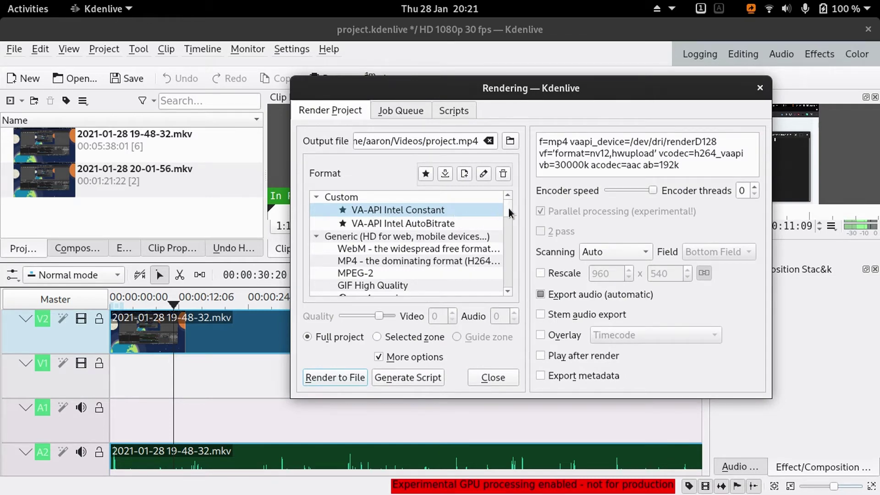
{"action": "mouse_move", "coordinate": [509, 213]}
{"action": "left_mouse_down"}
{"action": "mouse_move", "coordinate": [503, 276]}
{"action": "mouse_move", "coordinate": [496, 242]}
{"action": "left_mouse_up"}
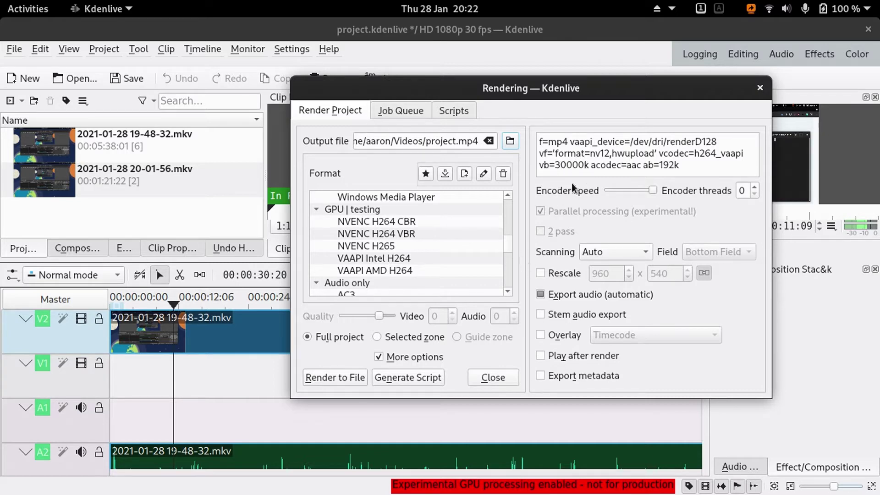
{"action": "mouse_move", "coordinate": [507, 244]}
{"action": "left_mouse_down"}
{"action": "mouse_move", "coordinate": [506, 210]}
{"action": "mouse_move", "coordinate": [499, 213]}
{"action": "left_mouse_up"}
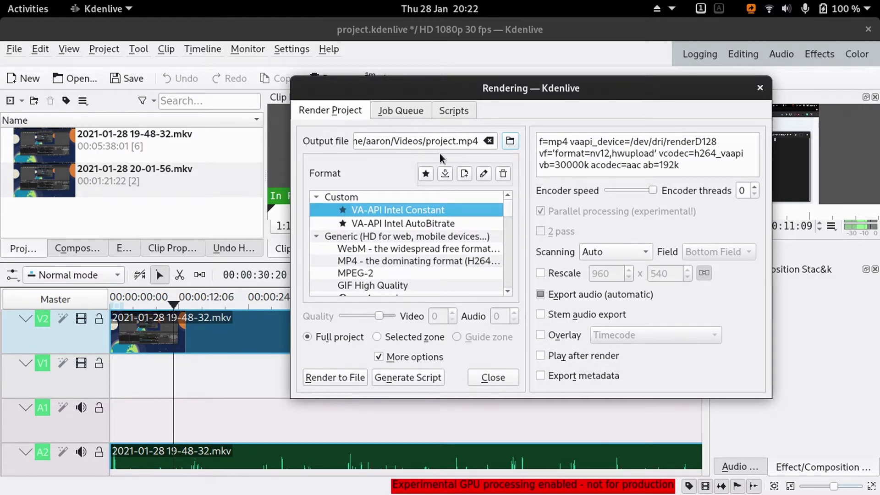
{"action": "mouse_move", "coordinate": [431, 89]}
{"action": "left_mouse_down"}
{"action": "mouse_move", "coordinate": [602, 106]}
{"action": "mouse_move", "coordinate": [434, 108]}
{"action": "left_mouse_up"}
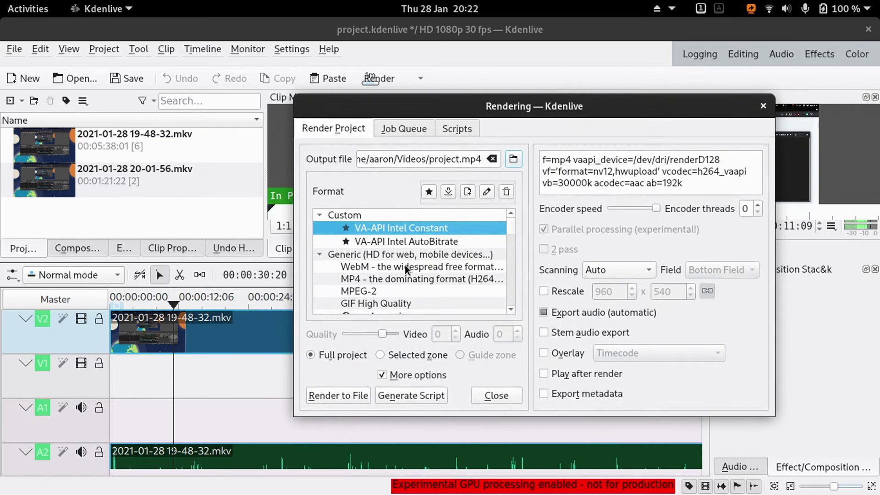
{"action": "left_click", "coordinate": [412, 241]}
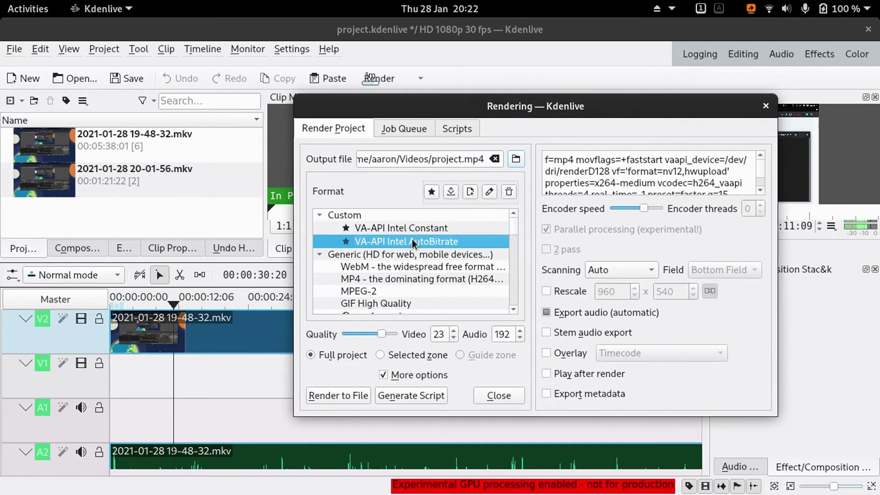
Step: Search downloadable render profiles for 'vaapi', find the Intel VA-API preset installed, and close
{"action": "left_click", "coordinate": [451, 192]}
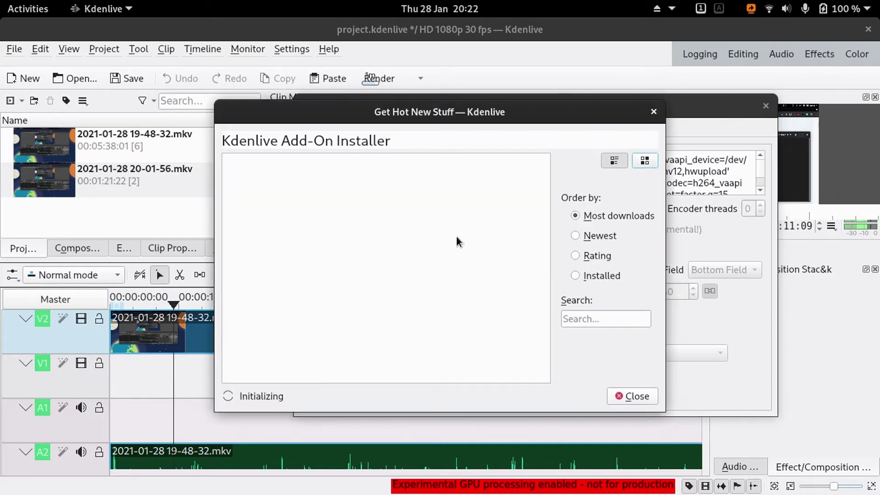
{"action": "left_click", "coordinate": [594, 320]}
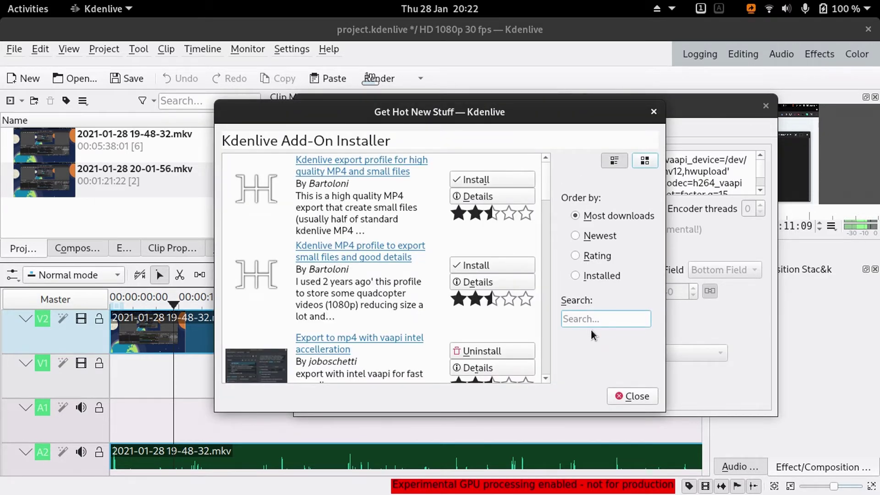
{"action": "type", "text": "vaapi"}
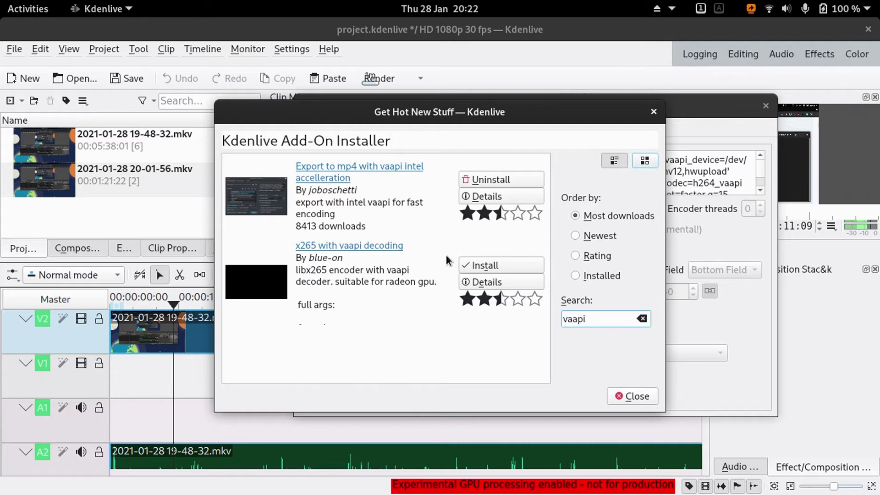
{"action": "left_click", "coordinate": [636, 396]}
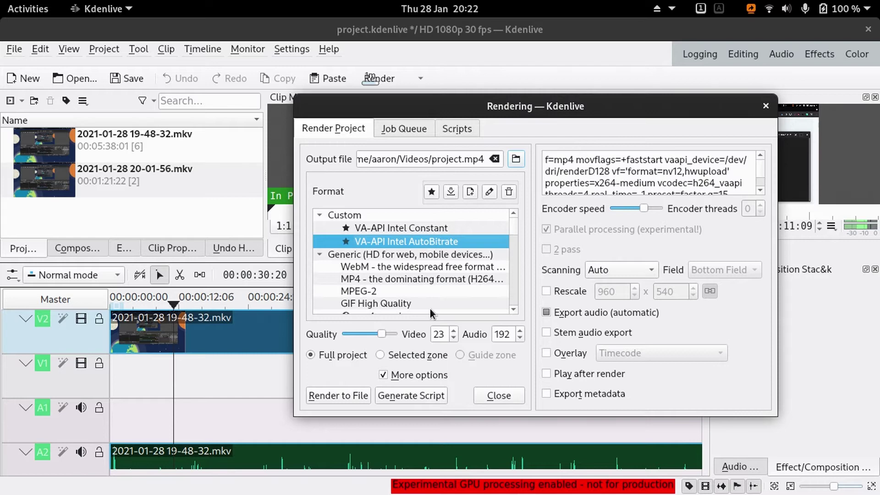
Step: Move the Rendering dialog further left by its title bar
{"action": "mouse_move", "coordinate": [382, 334]}
{"action": "left_mouse_down"}
{"action": "mouse_move", "coordinate": [359, 332]}
{"action": "mouse_move", "coordinate": [378, 334]}
{"action": "left_mouse_up"}
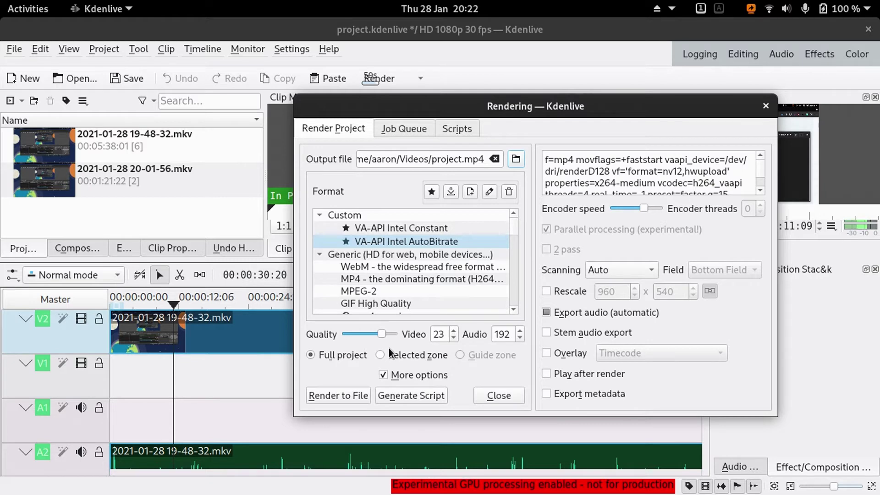
{"action": "left_click_drag", "start_coordinate": [539, 115], "coordinate": [466, 114]}
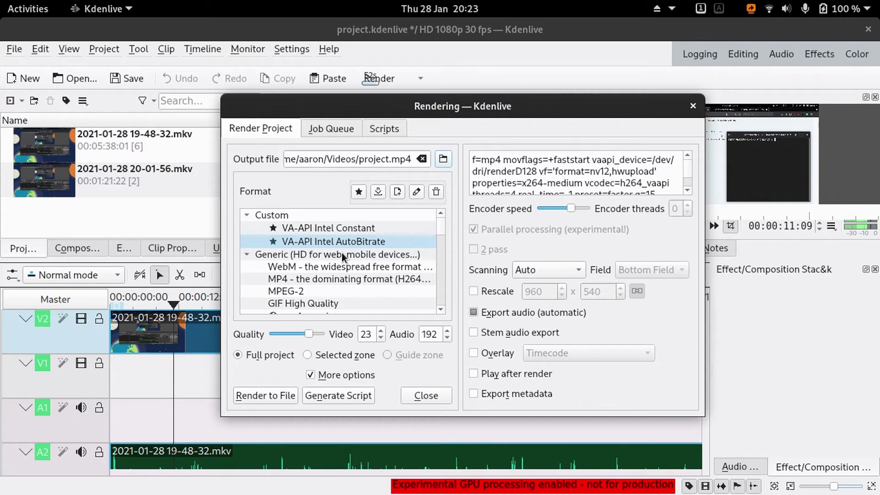
Step: Use the Activities overview to bring System Monitor to the front
{"action": "left_click", "coordinate": [25, 9]}
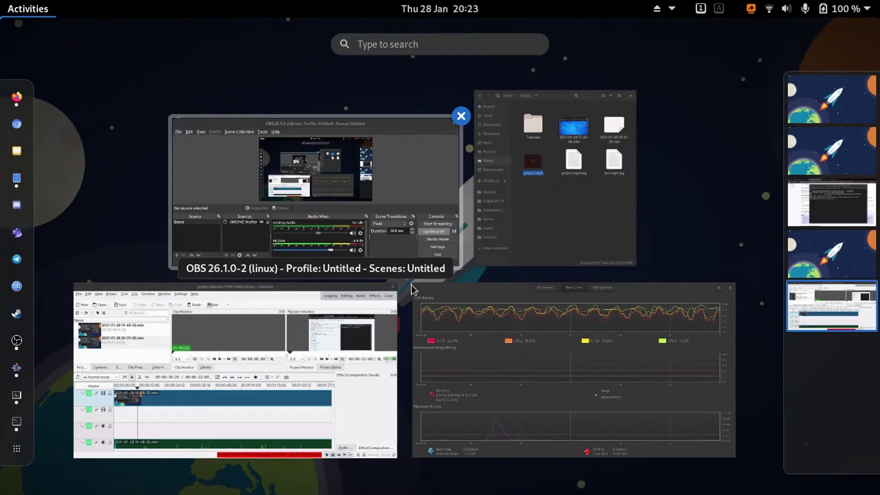
{"action": "left_click", "coordinate": [520, 312]}
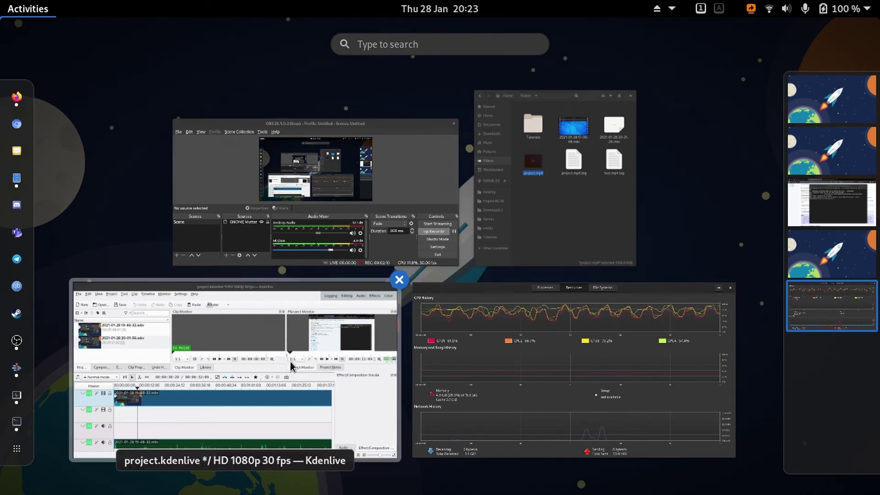
Step: Track the project.mp4 render and view its finished job in the queue
{"action": "left_click", "coordinate": [230, 376]}
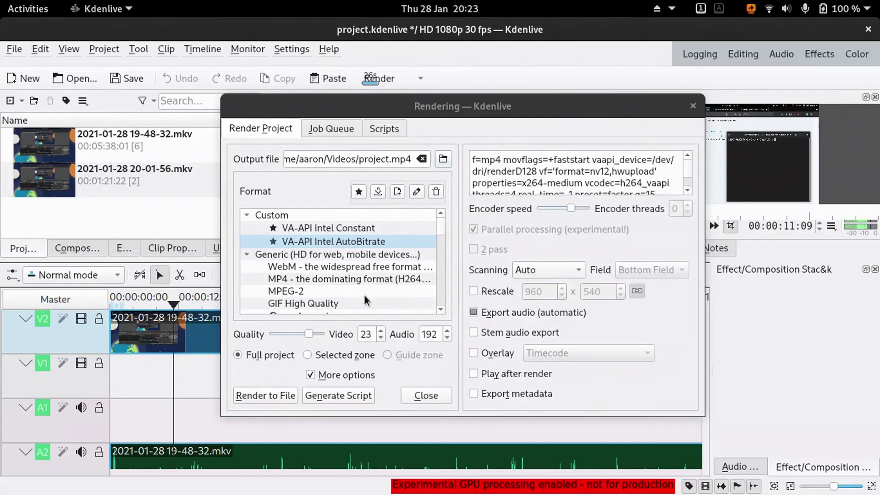
{"action": "left_click", "coordinate": [337, 130]}
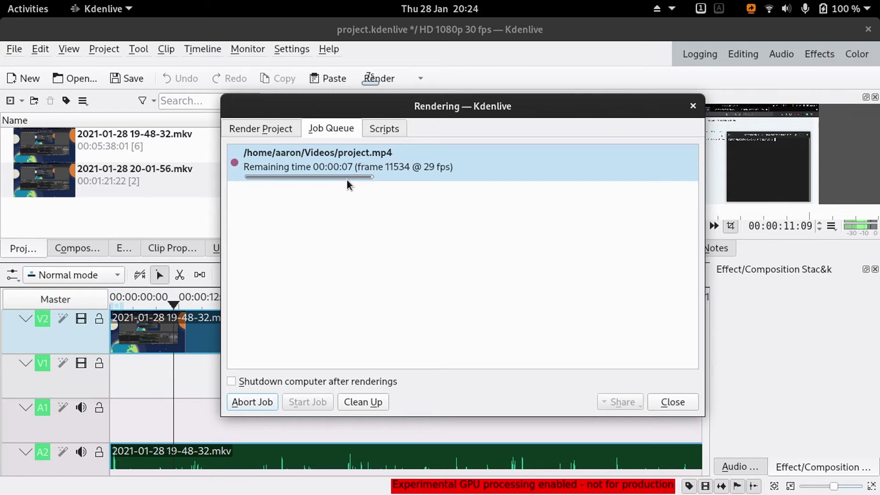
{"action": "left_click", "coordinate": [261, 128]}
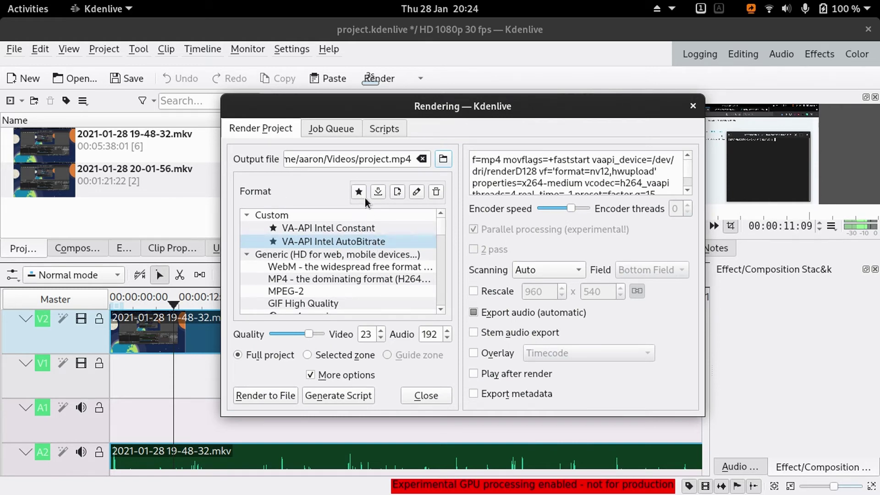
{"action": "left_click", "coordinate": [378, 193]}
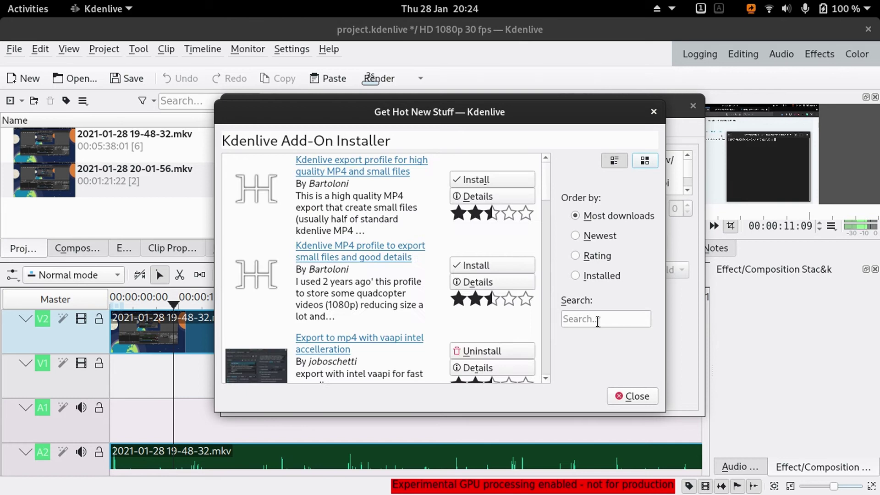
{"action": "left_click", "coordinate": [632, 395]}
{"action": "left_click_drag", "start_coordinate": [440, 227], "coordinate": [441, 239]}
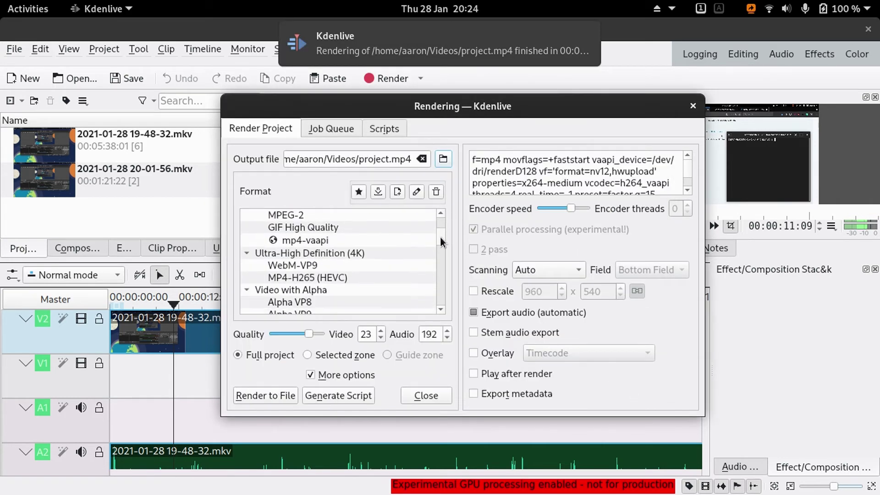
{"action": "mouse_move", "coordinate": [440, 49]}
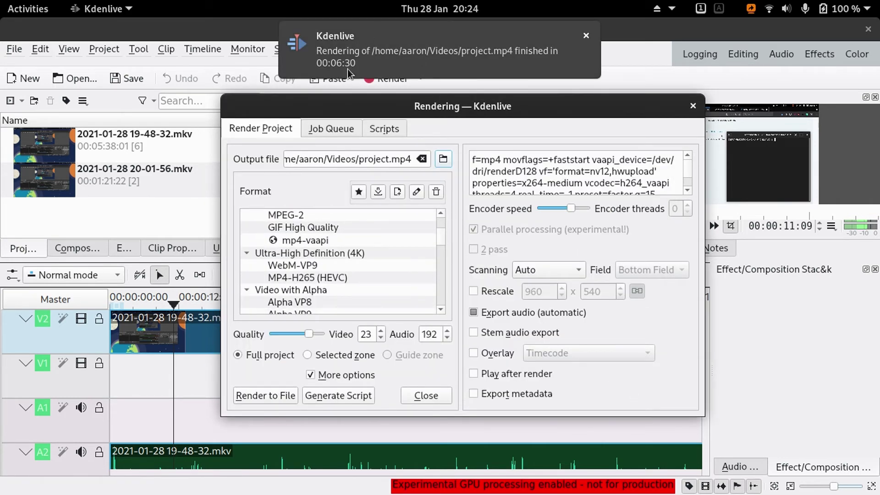
{"action": "left_click", "coordinate": [342, 130]}
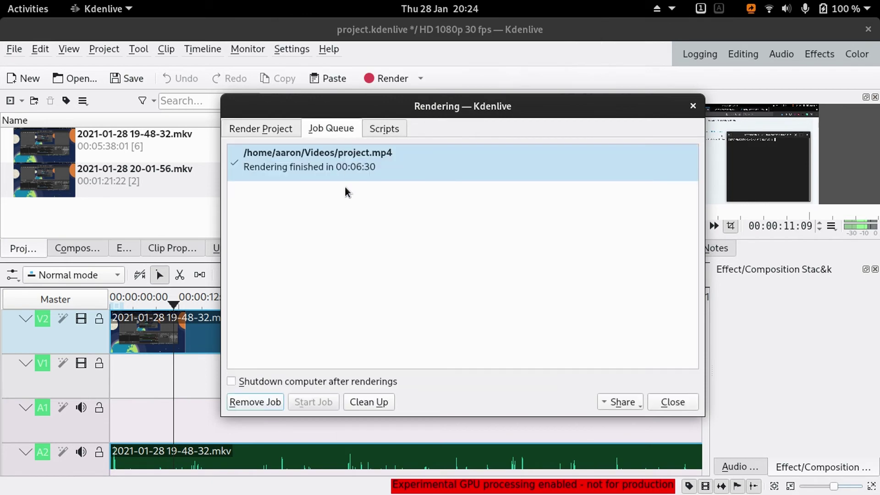
Step: Try the NVENC H264 CBR GPU preset, settle on VAAPI AMD H264, and browse downloadable profiles
{"action": "left_click", "coordinate": [253, 130]}
{"action": "left_click_drag", "start_coordinate": [437, 240], "coordinate": [444, 266]}
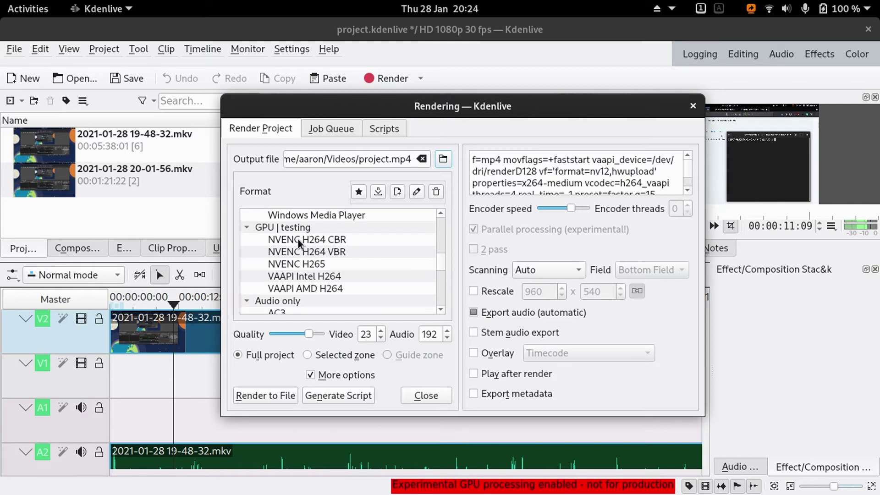
{"action": "left_click", "coordinate": [280, 241]}
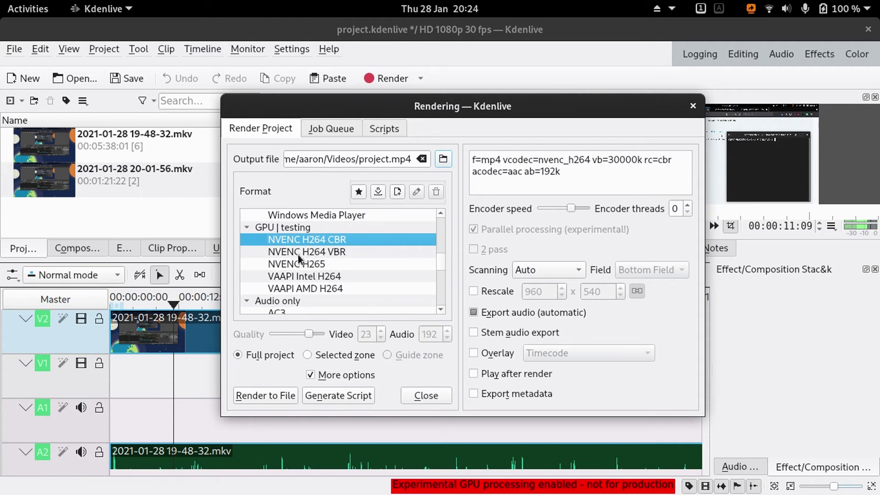
{"action": "left_click", "coordinate": [320, 289]}
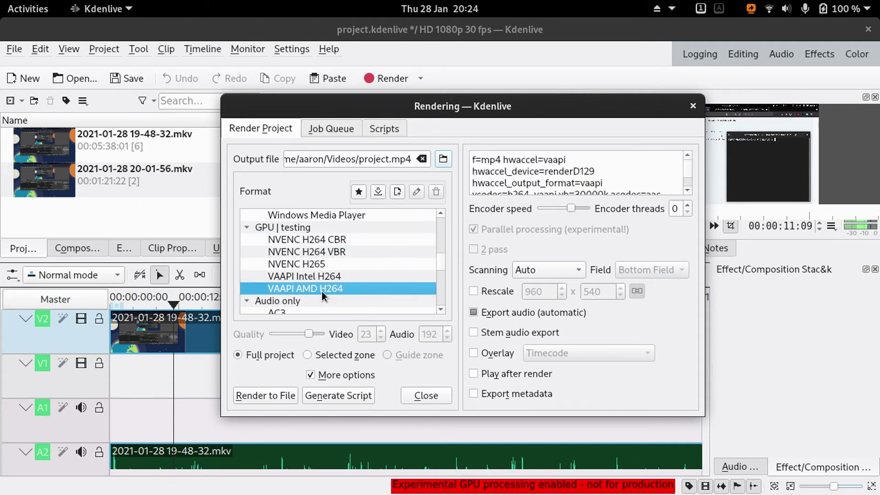
{"action": "scroll", "coordinate": [339, 264], "scroll_direction": "up", "scroll_amount": 5}
{"action": "left_click", "coordinate": [377, 192]}
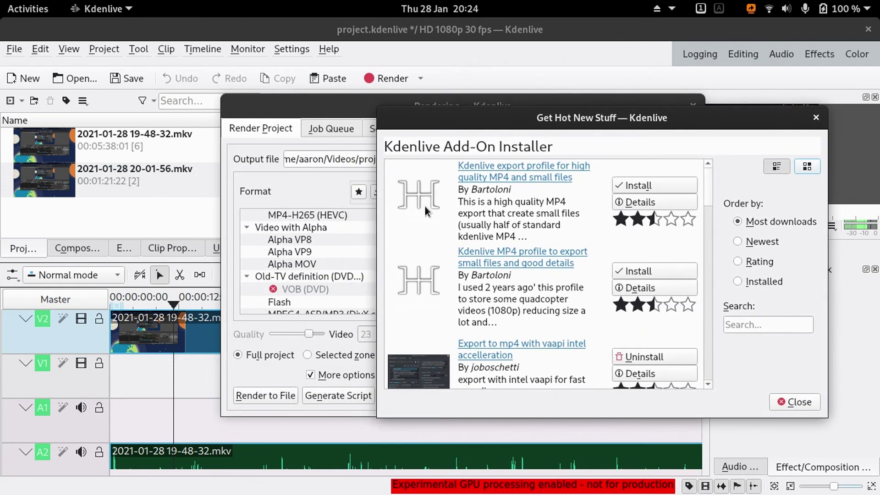
Step: Search the add-on installer for 'nvenc', then 'nvidia', finding no profiles, and close it
{"action": "left_click", "coordinate": [805, 402]}
{"action": "left_click_drag", "start_coordinate": [442, 242], "coordinate": [446, 260]}
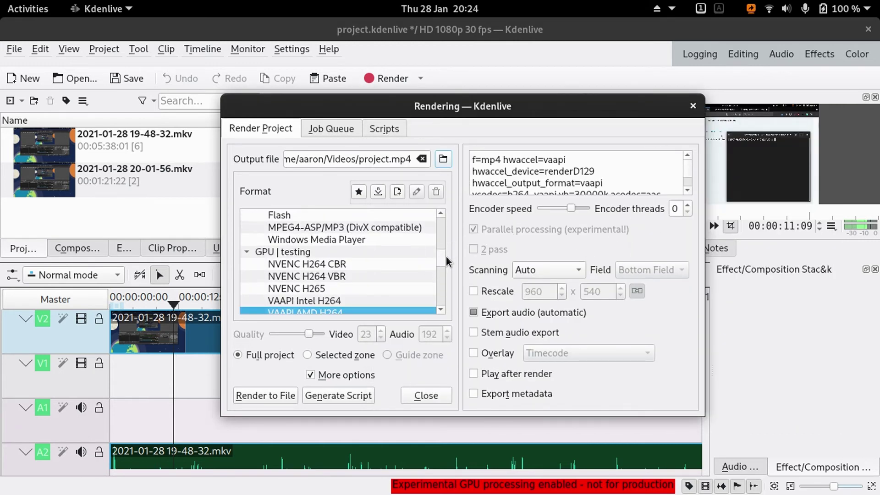
{"action": "left_click", "coordinate": [378, 192]}
{"action": "left_click_drag", "start_coordinate": [342, 123], "coordinate": [516, 134]}
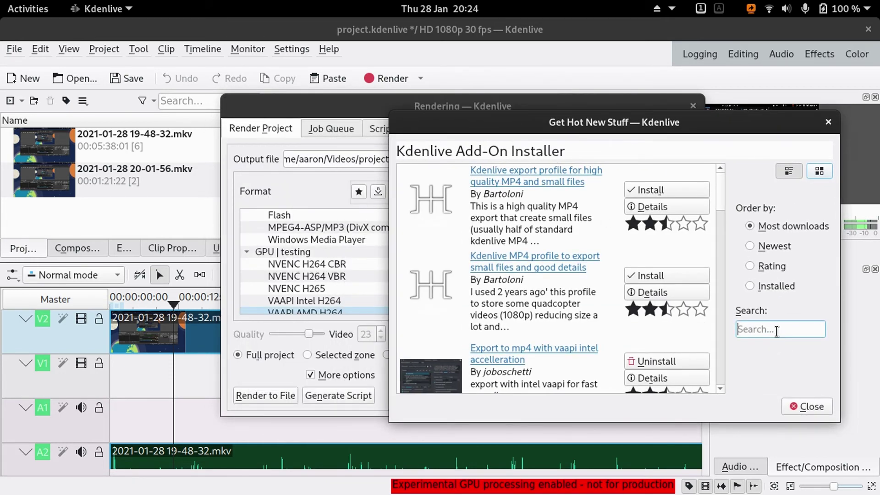
{"action": "type", "text": "nv"}
{"action": "type", "text": "enc"}
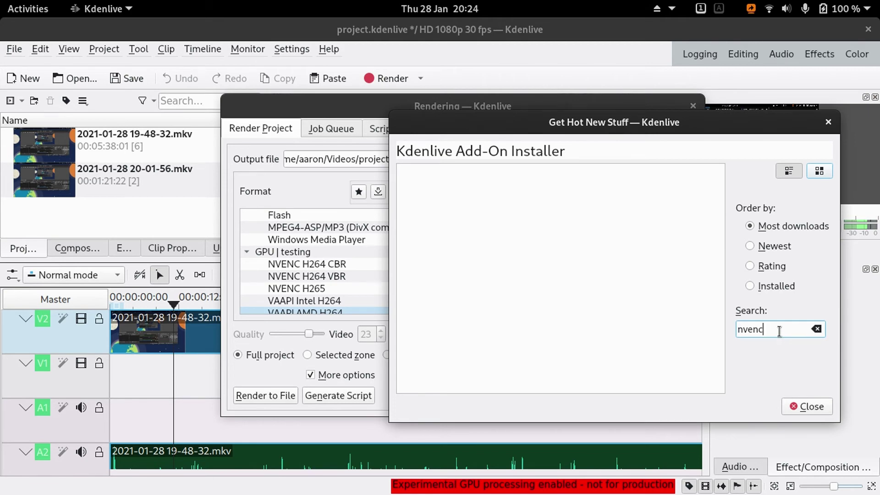
{"action": "key", "text": "BackSpace"}
{"action": "key", "text": "BackSpace"}
{"action": "key", "text": "BackSpace"}
{"action": "key", "text": "BackSpace"}
{"action": "key", "text": "BackSpace"}
{"action": "type", "text": "nv"}
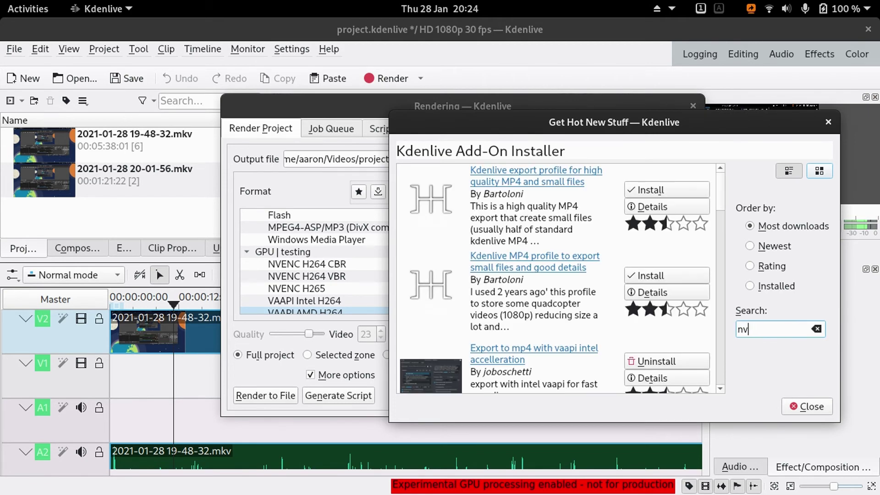
{"action": "type", "text": "idia"}
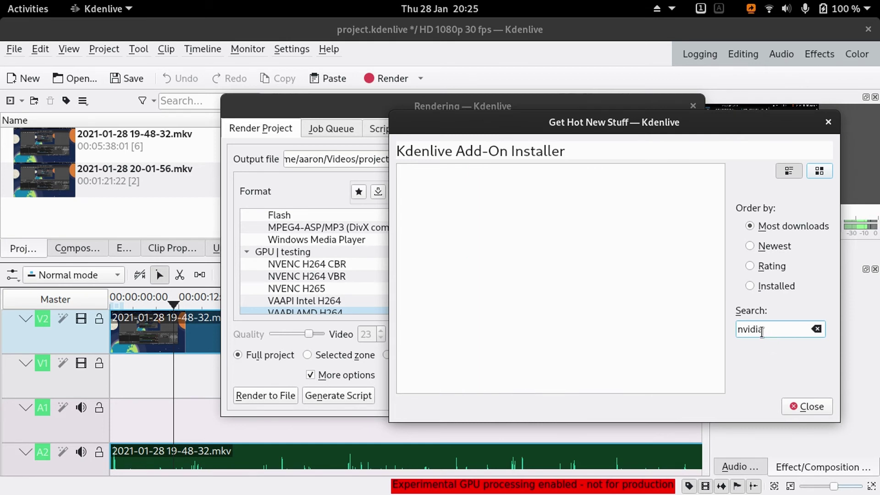
{"action": "double_click", "coordinate": [762, 330]}
{"action": "left_click", "coordinate": [817, 410]}
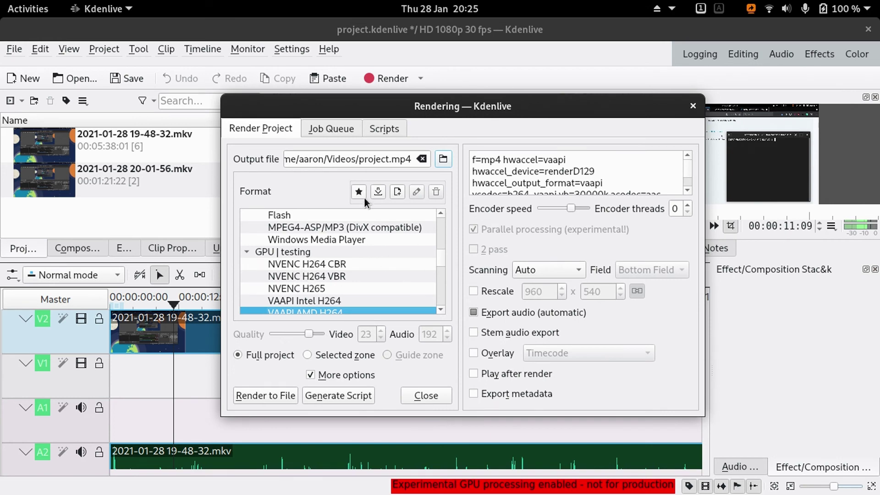
{"action": "left_click", "coordinate": [377, 192]}
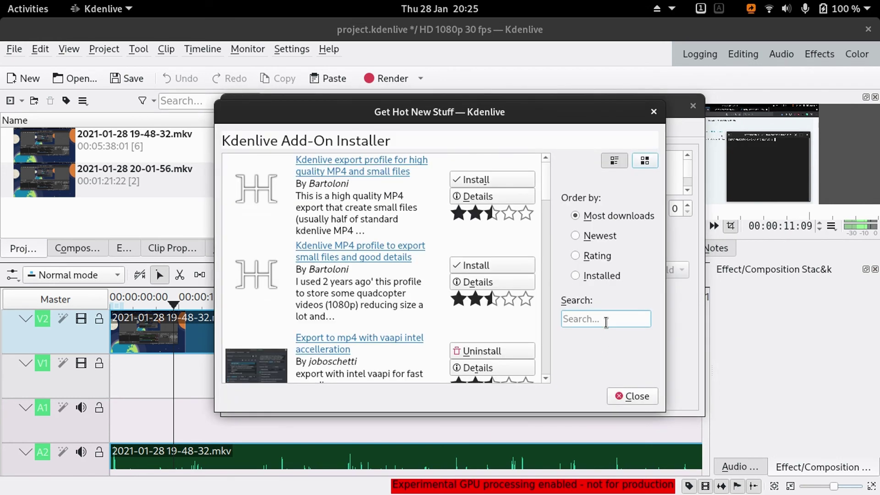
{"action": "type", "text": "intel"}
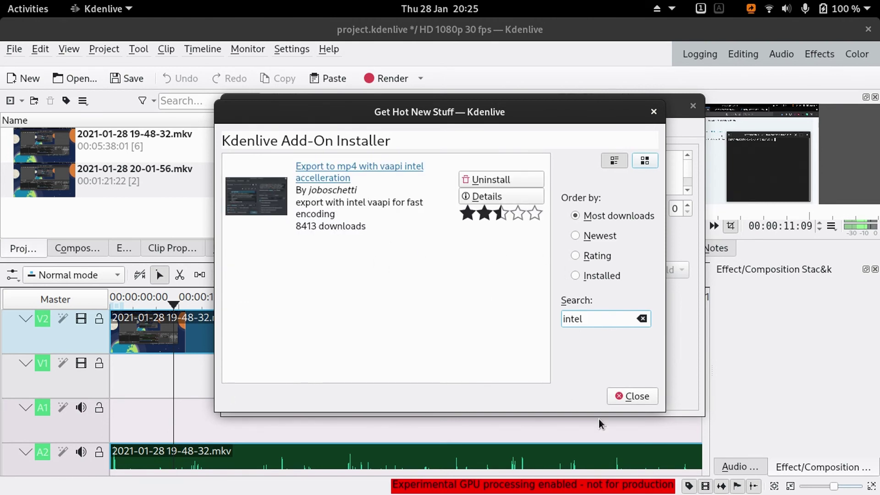
Step: Close the add-on installer and choose VA-API Intel AutoBitrate, keeping quality 23 and audio 192
{"action": "left_click", "coordinate": [625, 398]}
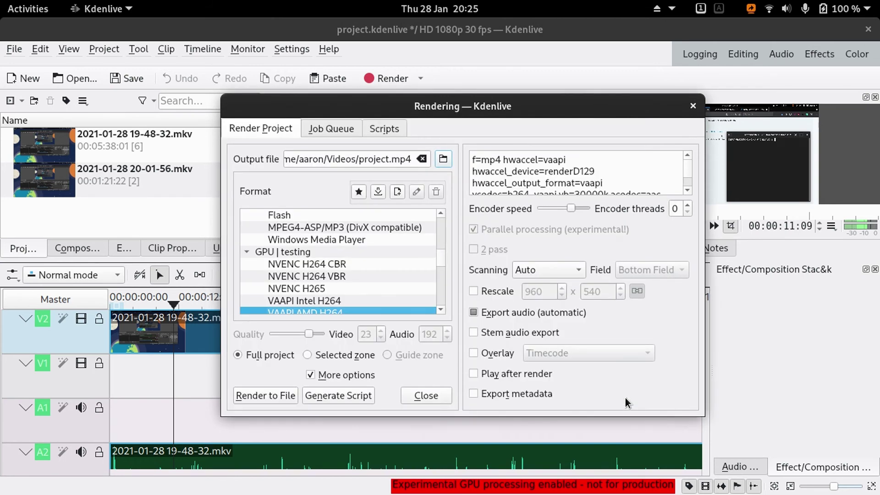
{"action": "scroll", "coordinate": [323, 275], "scroll_direction": "up", "scroll_amount": 5}
{"action": "scroll", "coordinate": [326, 268], "scroll_direction": "up", "scroll_amount": 5}
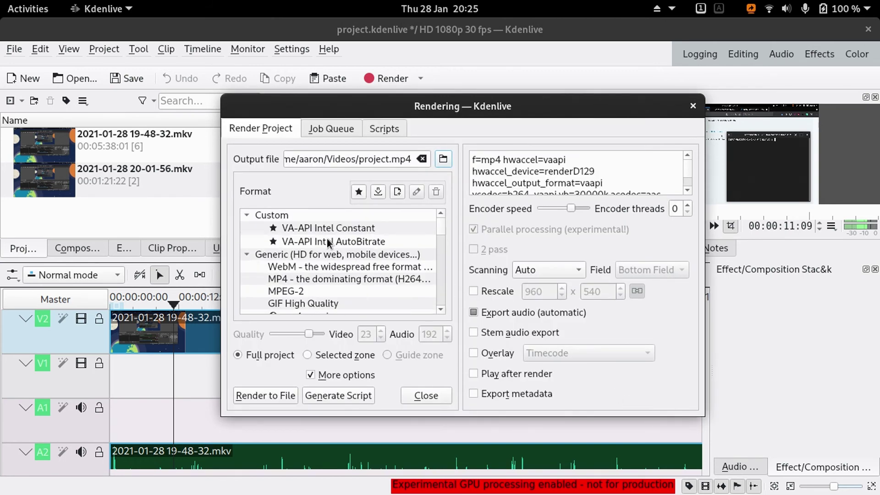
{"action": "left_click", "coordinate": [326, 241]}
{"action": "mouse_move", "coordinate": [310, 336]}
{"action": "left_mouse_down"}
{"action": "mouse_move", "coordinate": [293, 331]}
{"action": "mouse_move", "coordinate": [308, 333]}
{"action": "left_mouse_up"}
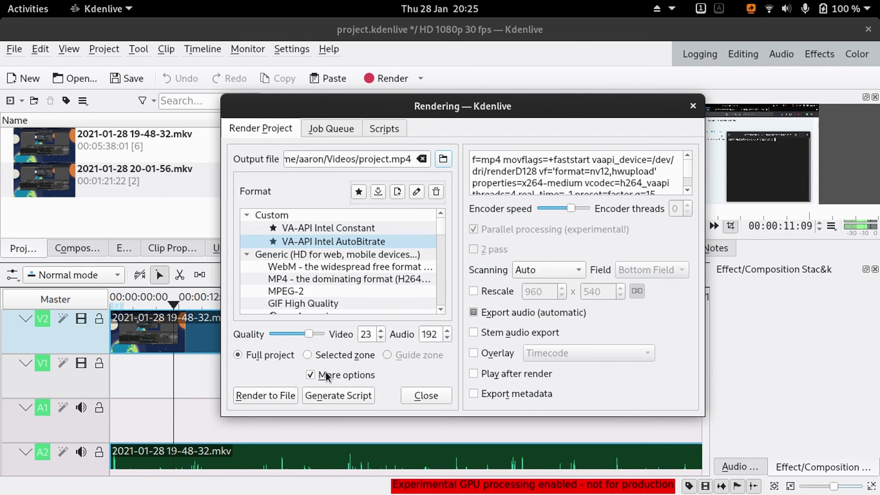
Step: Check the finished job queue, then choose the VA-API Intel Constant profile at 30000k video
{"action": "left_click", "coordinate": [341, 128]}
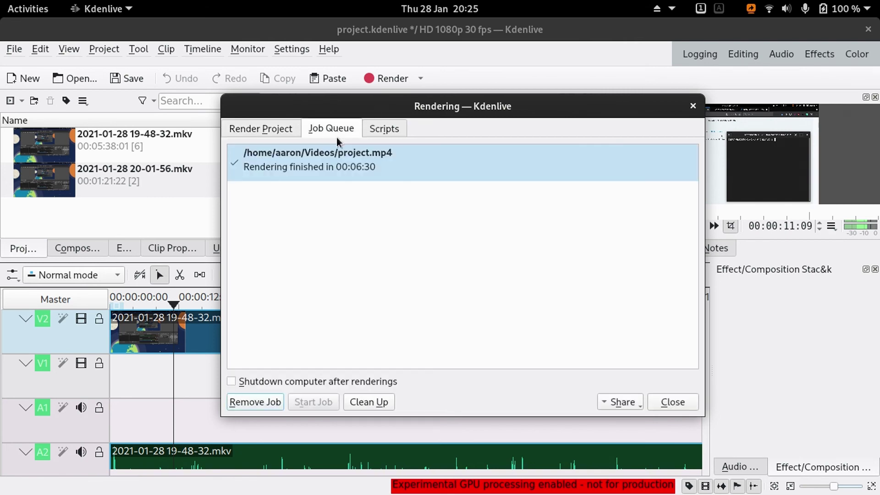
{"action": "left_click", "coordinate": [282, 129]}
{"action": "left_click", "coordinate": [338, 228]}
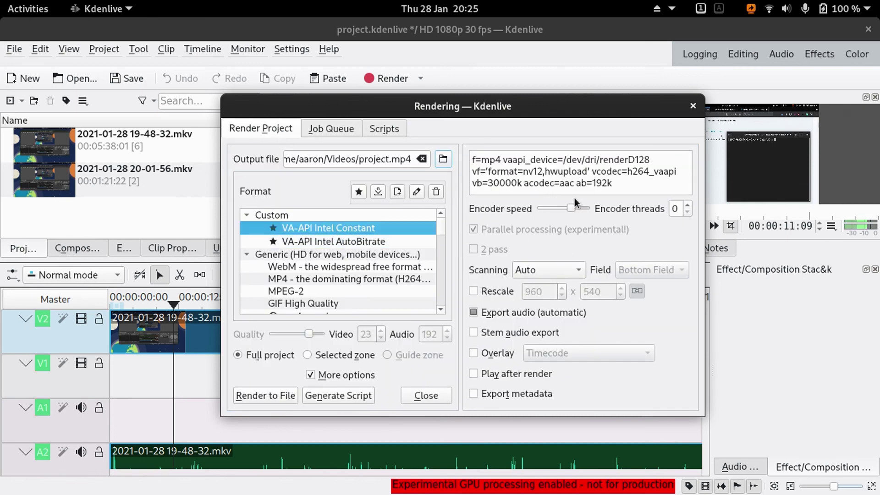